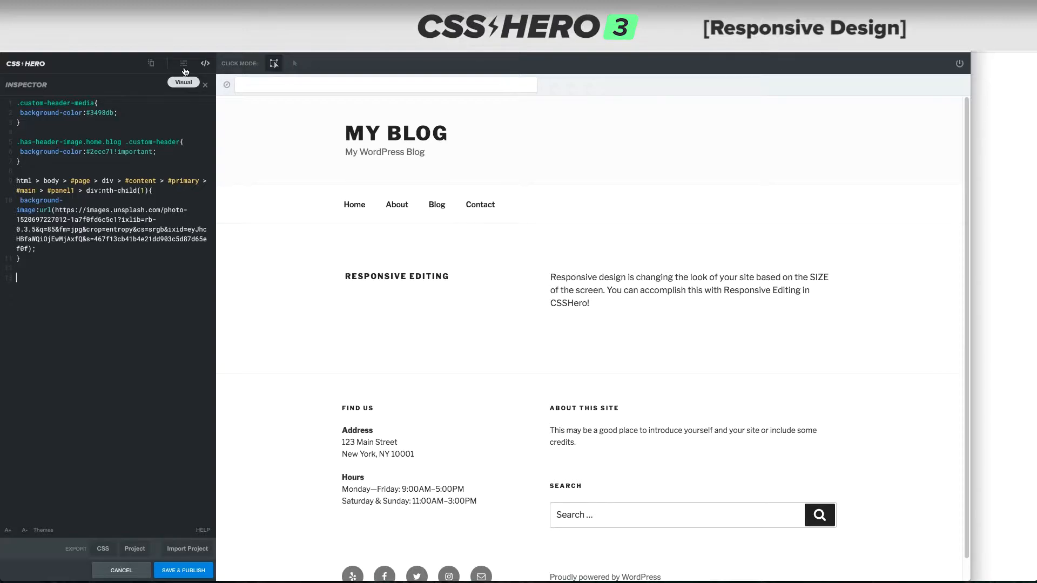
# Narrow the browser window in stages to check how the blog page's layout adapts, and widen it again.
pyautogui.moveTo(971, 237); pyautogui.dragTo(650, 249)
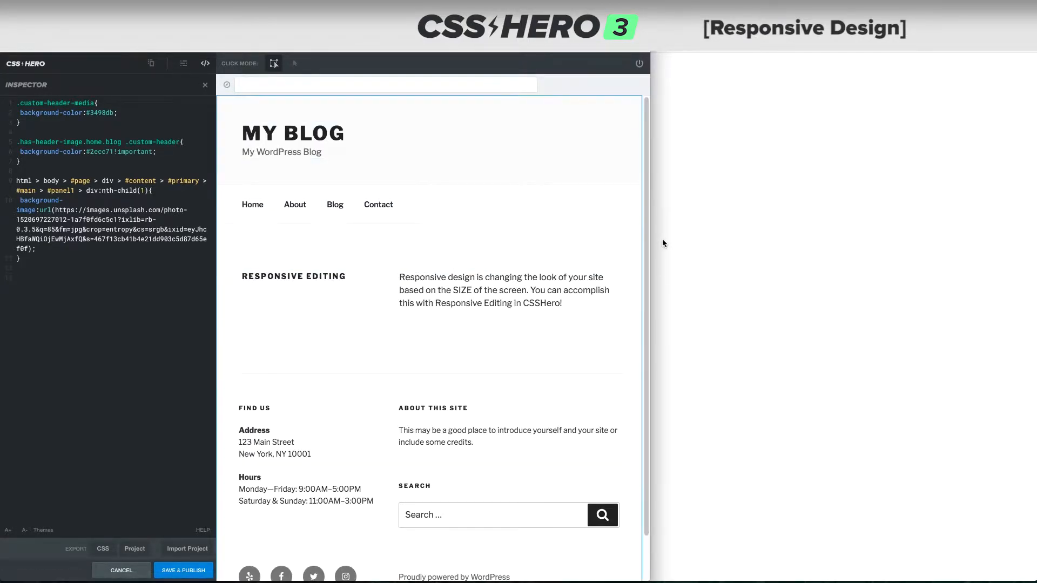
pyautogui.moveTo(642, 244); pyautogui.dragTo(508, 257)
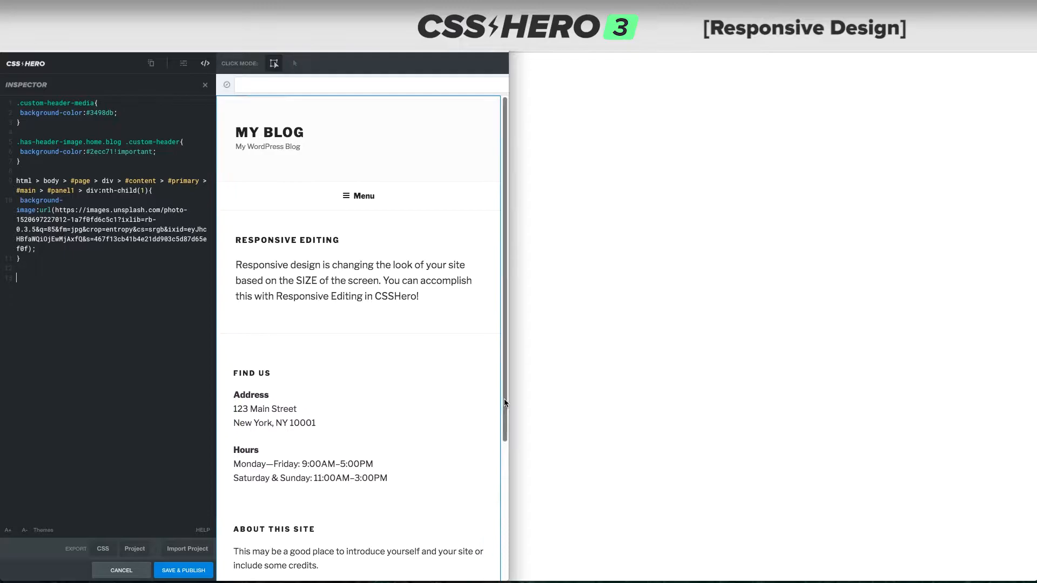
pyautogui.moveTo(504, 400); pyautogui.dragTo(996, 397)
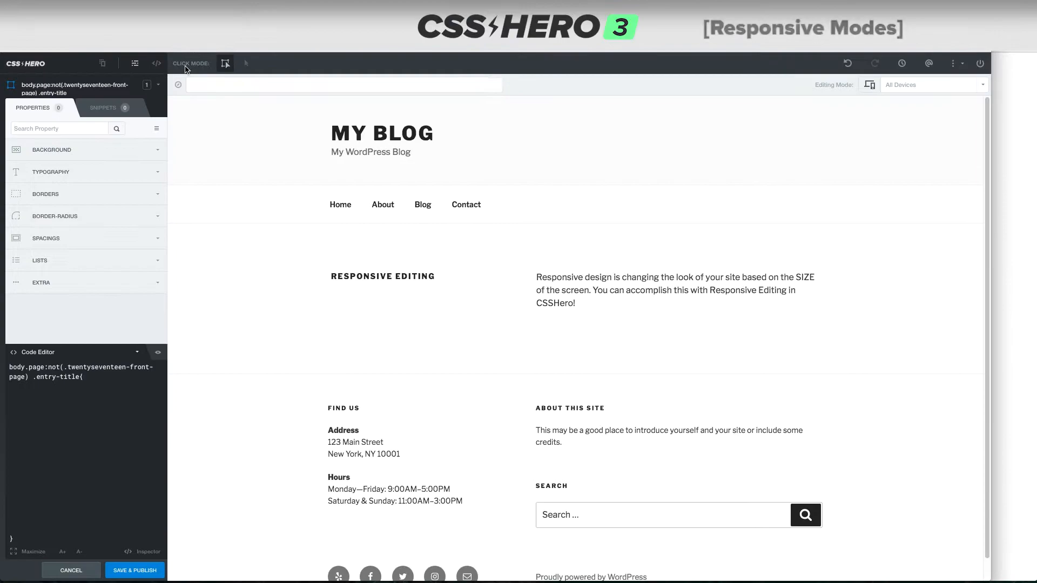
# In Mobile-Portrait editing mode, set the Responsive Editing heading's font size to 36px.
pyautogui.click(920, 89)
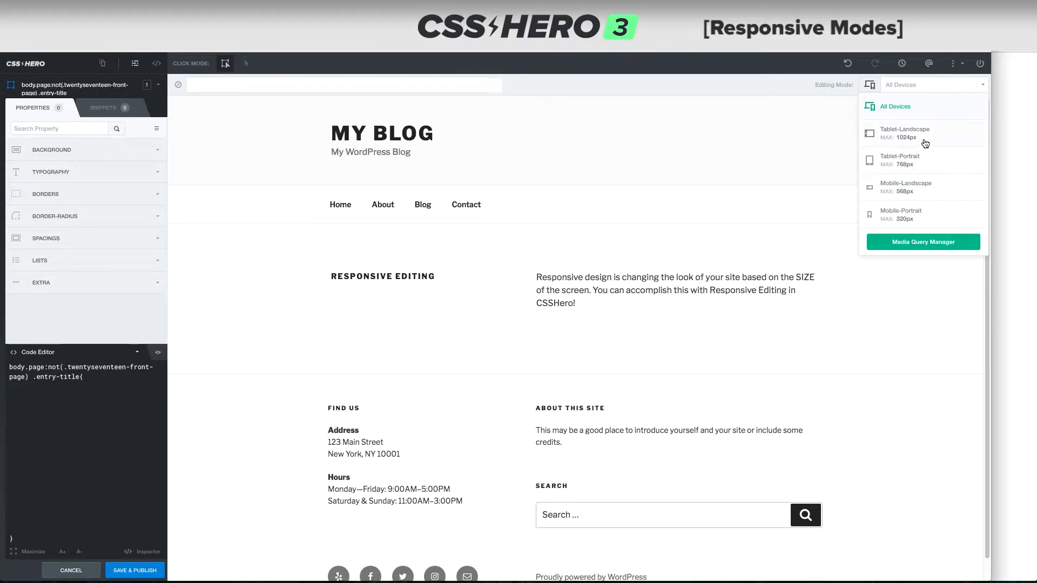
pyautogui.click(920, 217)
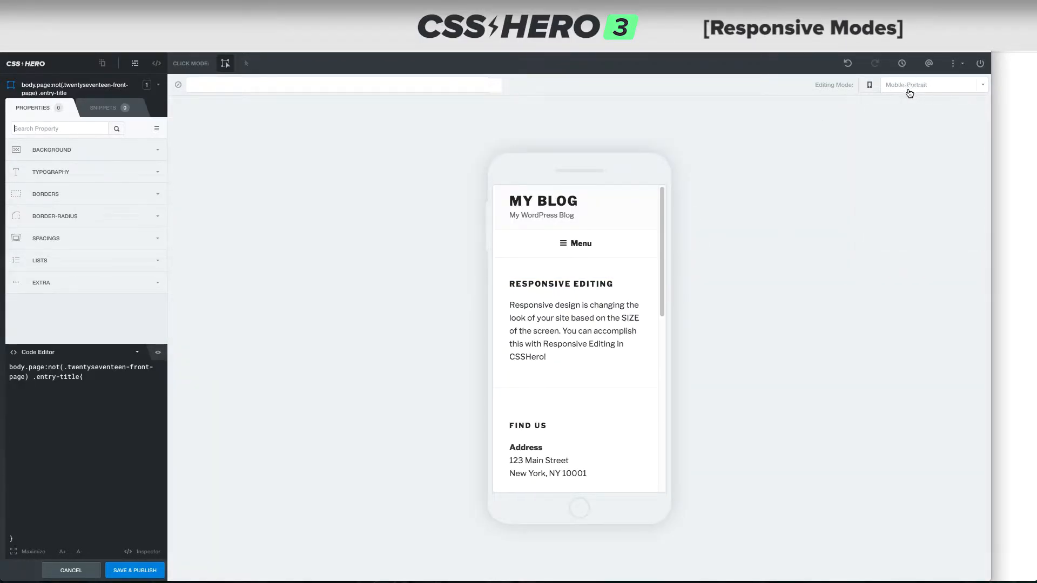
pyautogui.click(571, 284)
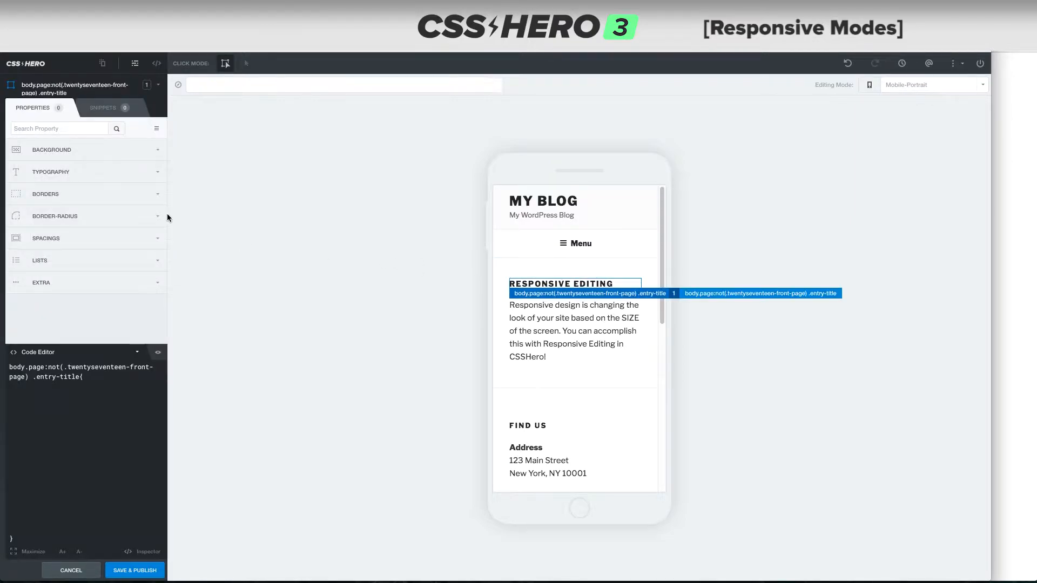
pyautogui.click(157, 172)
pyautogui.scroll(-3, 81, 262)
pyautogui.scroll(3, 50, 252)
pyautogui.click(60, 290)
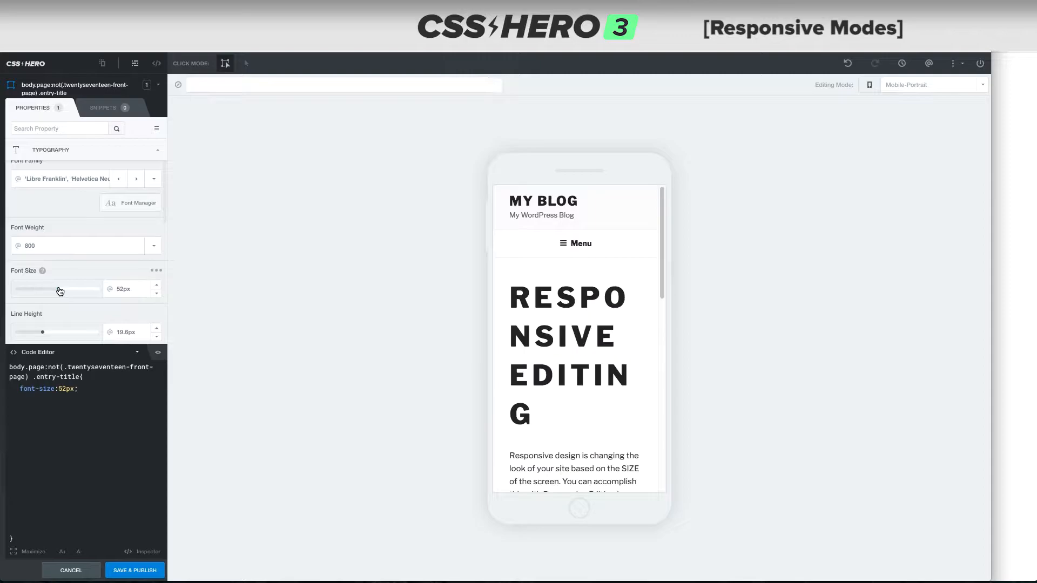
pyautogui.click(45, 290)
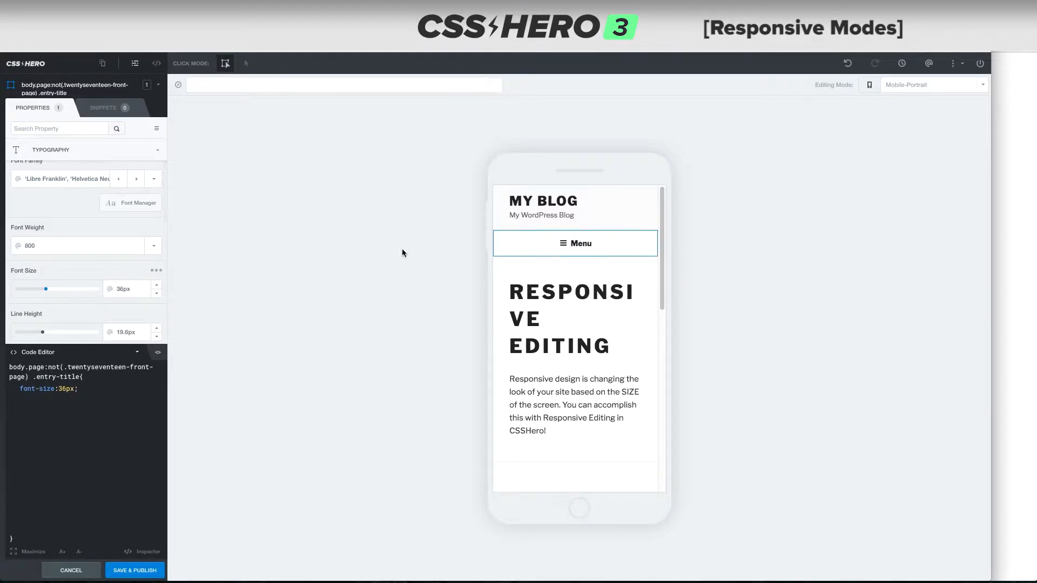
# Preview the heading in Mobile-Landscape mode and return to Mobile-Portrait mode.
pyautogui.click(904, 86)
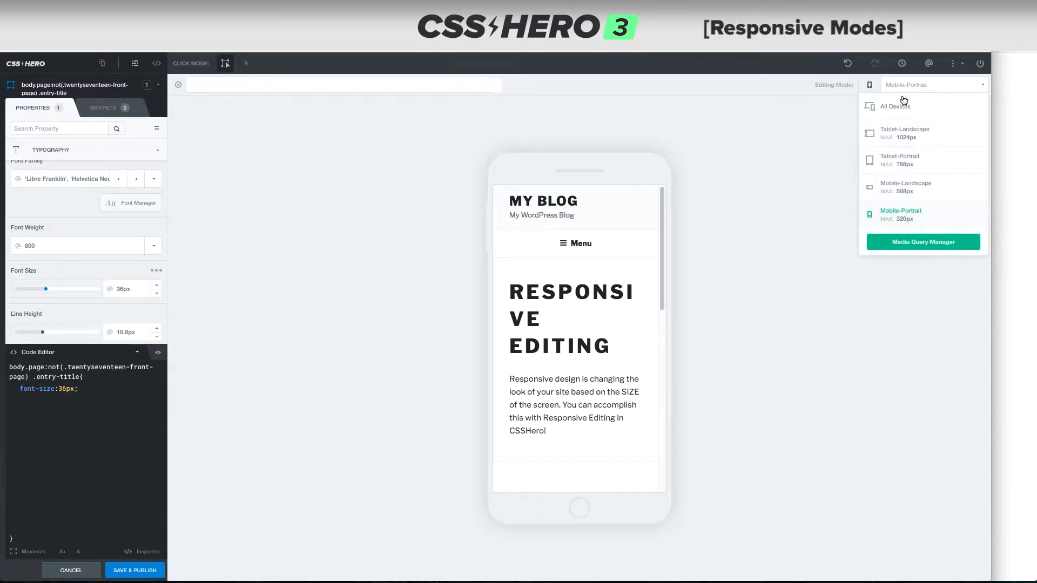
pyautogui.click(908, 187)
pyautogui.scroll(-1, 532, 370)
pyautogui.click(894, 88)
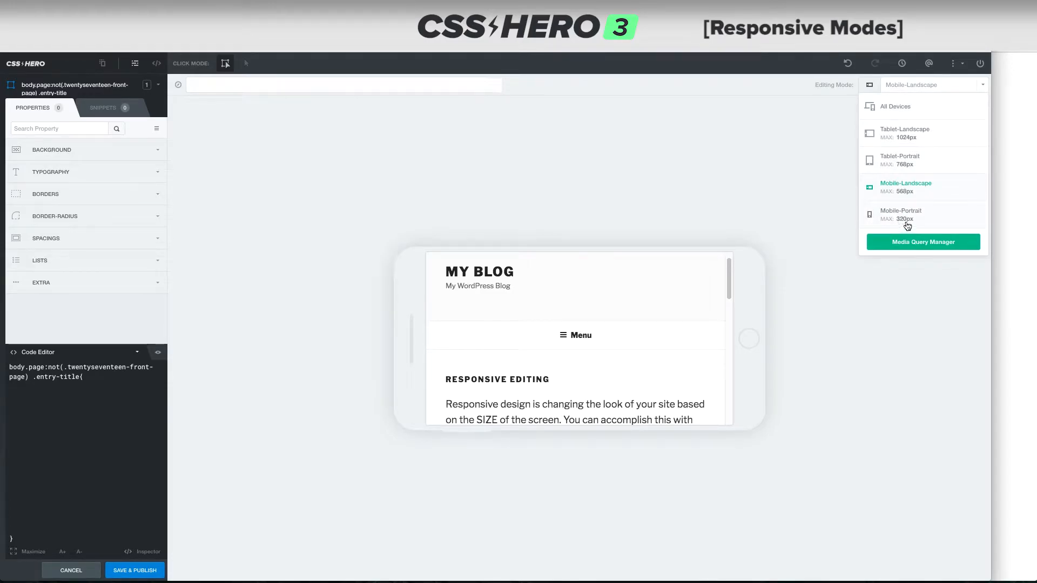
pyautogui.click(901, 224)
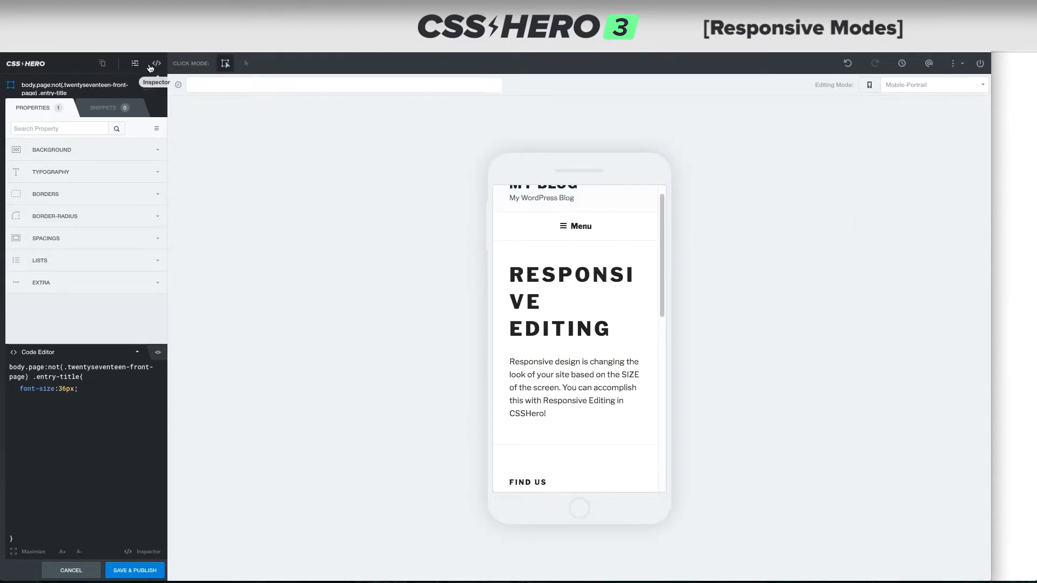
# Review the 320px media query in the Inspector's CSS and delete the 568px and 320px media query blocks.
pyautogui.click(157, 64)
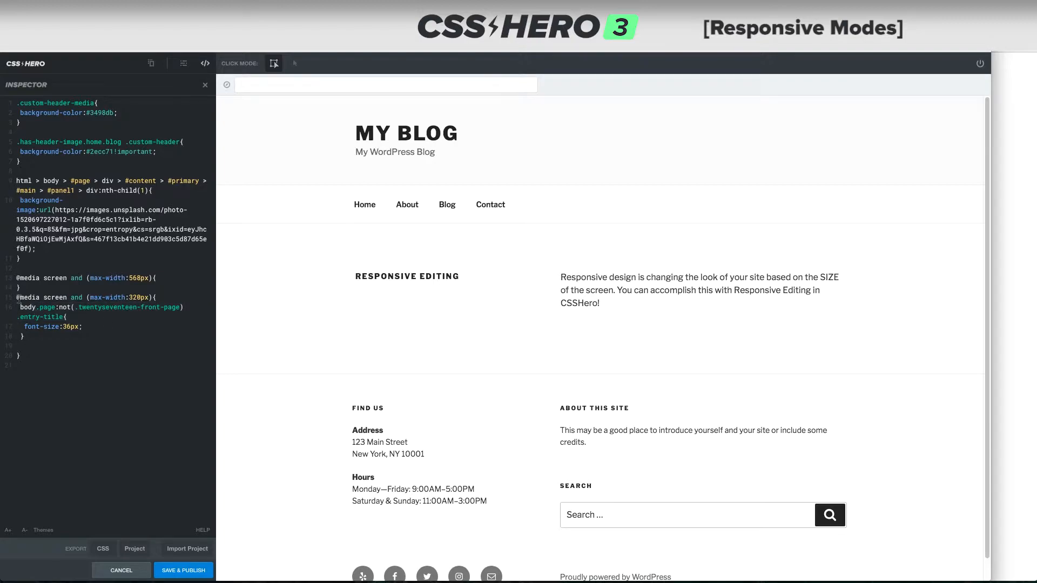
pyautogui.moveTo(88, 299); pyautogui.dragTo(145, 299)
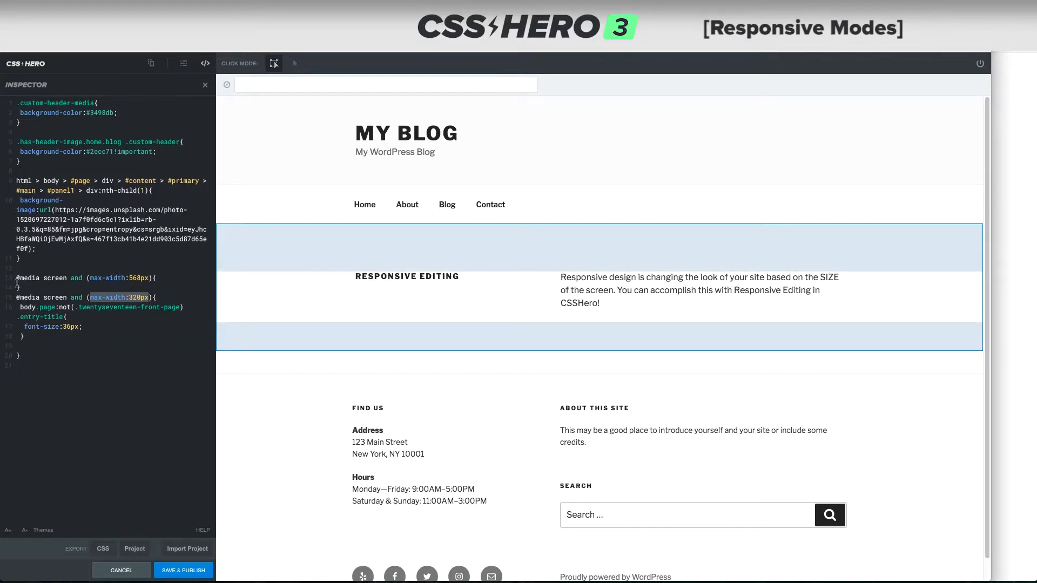
pyautogui.moveTo(18, 278); pyautogui.dragTo(22, 356)
pyautogui.press('BackSpace')
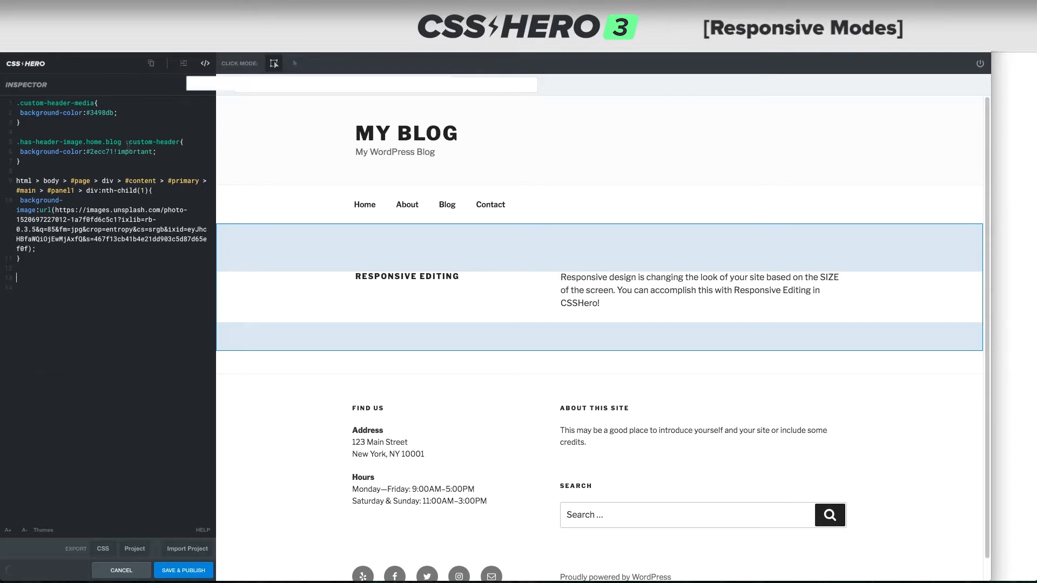
# In Tablet-Portrait editing mode, set the Responsive Editing heading's font size to 72px.
pyautogui.click(460, 128)
pyautogui.click(901, 86)
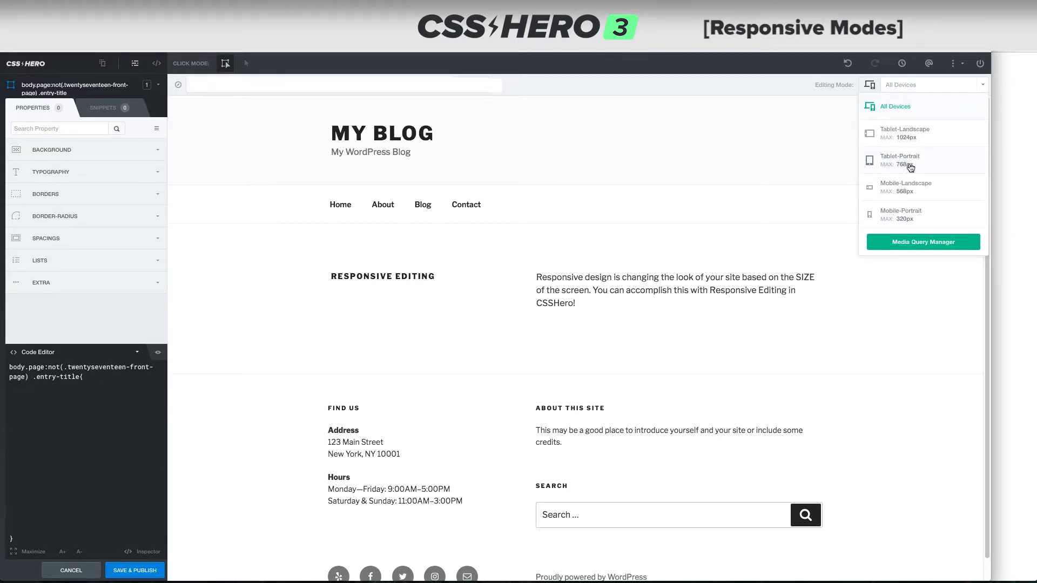
pyautogui.click(911, 172)
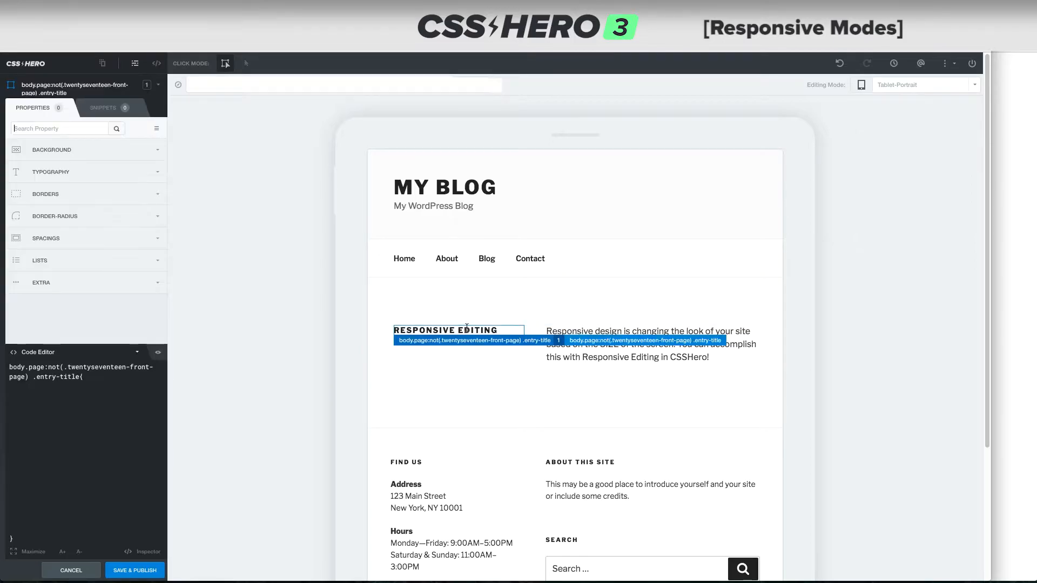
pyautogui.click(151, 172)
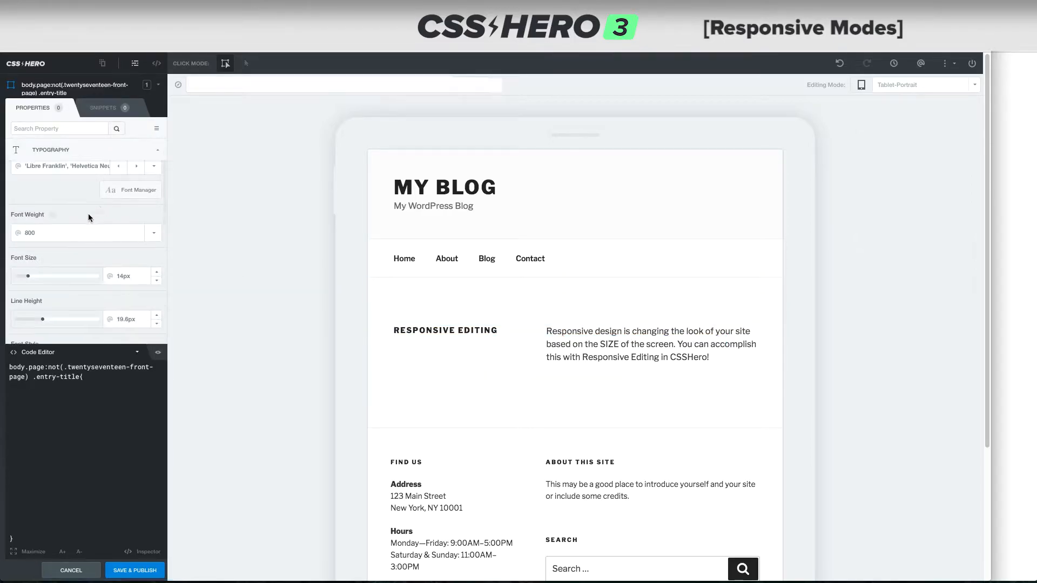
pyautogui.moveTo(41, 277); pyautogui.dragTo(76, 280)
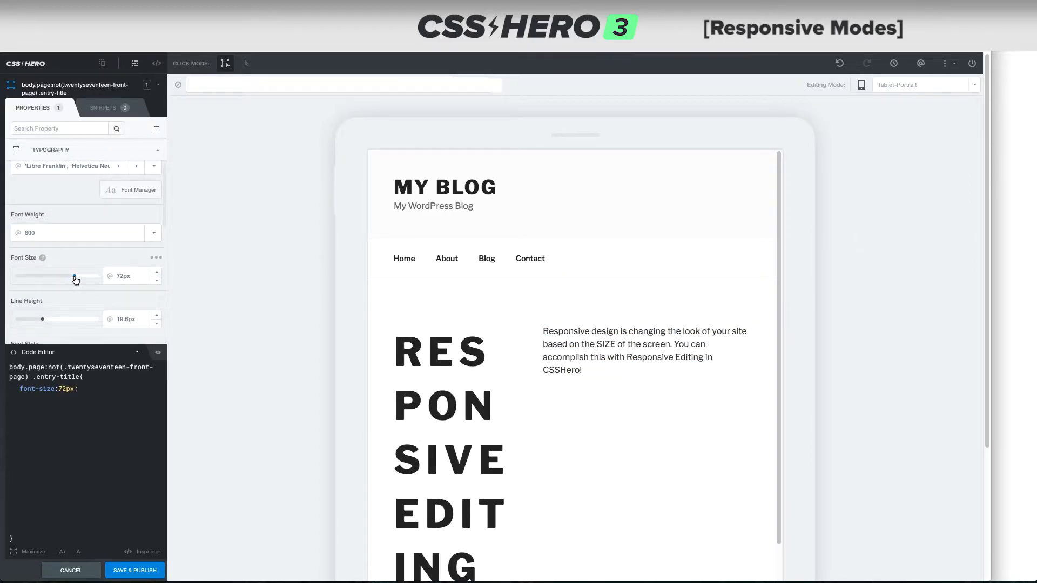
# Compare the heading's size in the Mobile-Landscape, Mobile-Portrait and Tablet-Landscape modes.
pyautogui.click(912, 87)
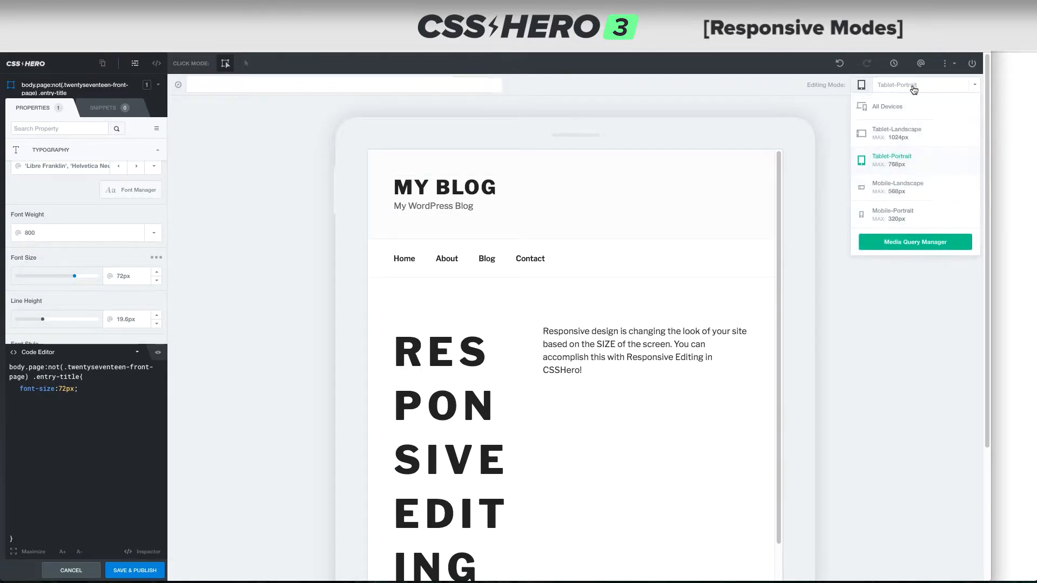
pyautogui.click(911, 193)
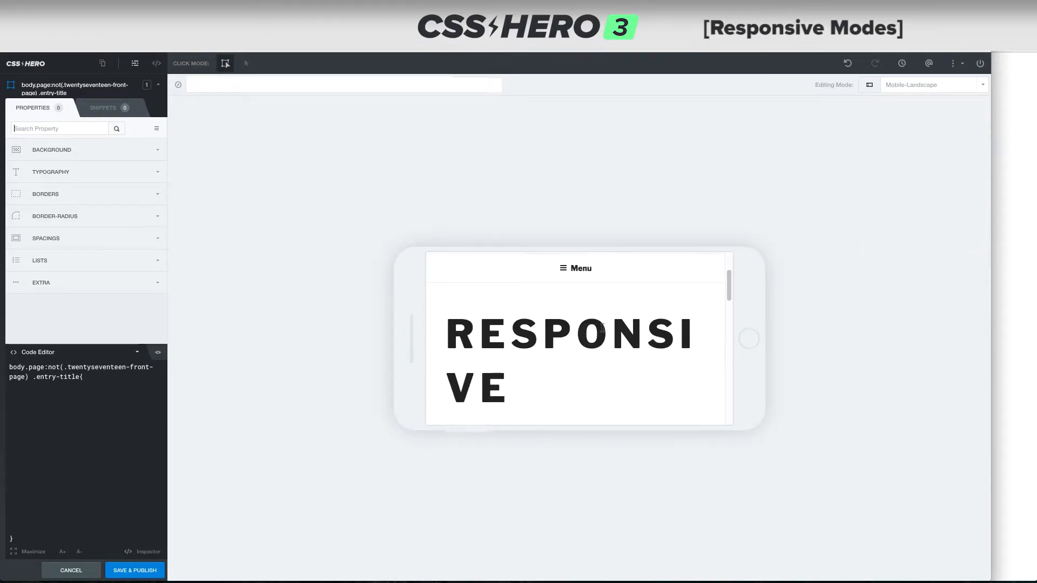
pyautogui.click(950, 85)
pyautogui.click(905, 211)
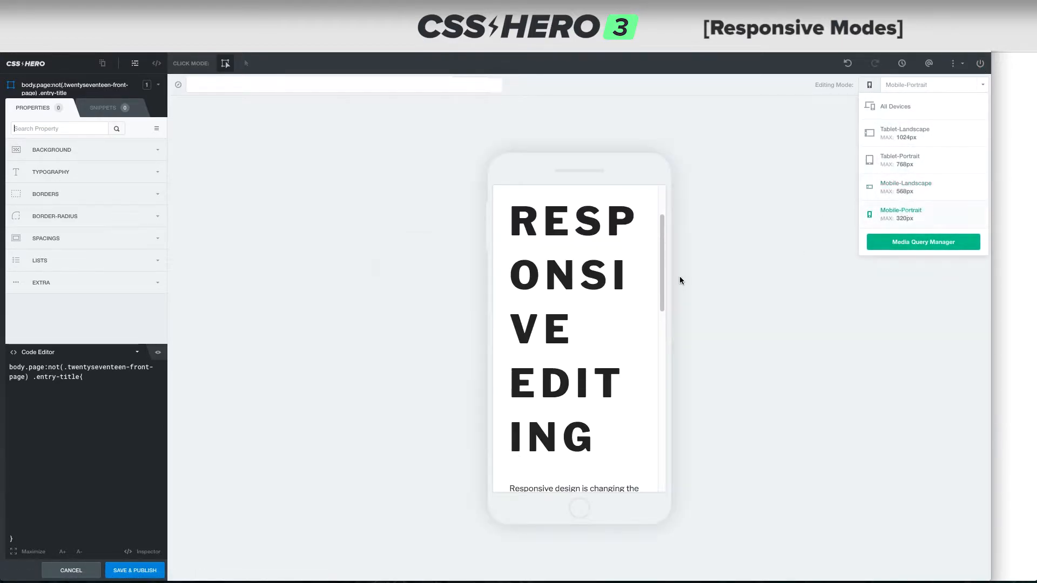
pyautogui.click(916, 86)
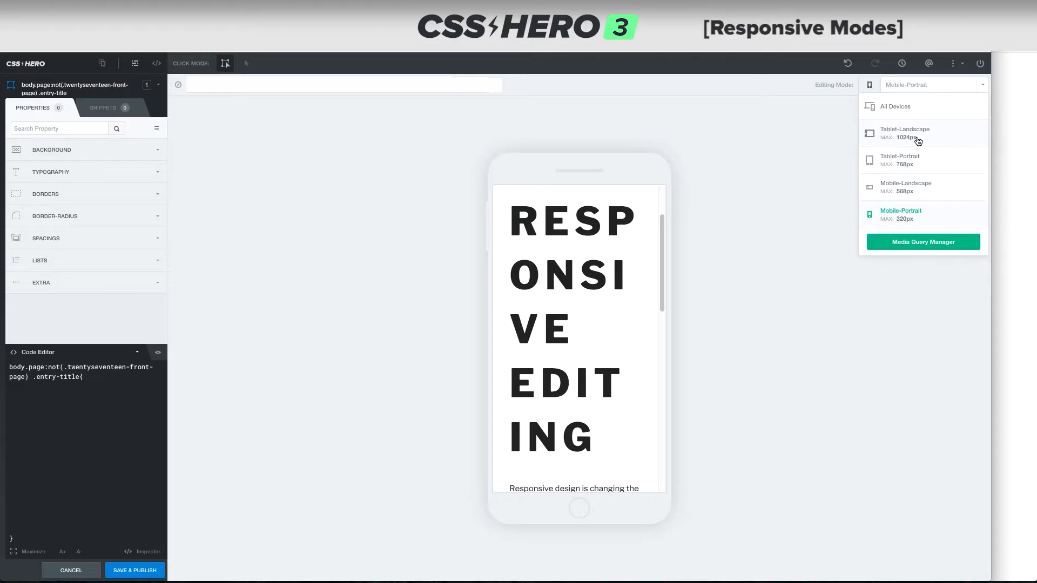
pyautogui.click(918, 141)
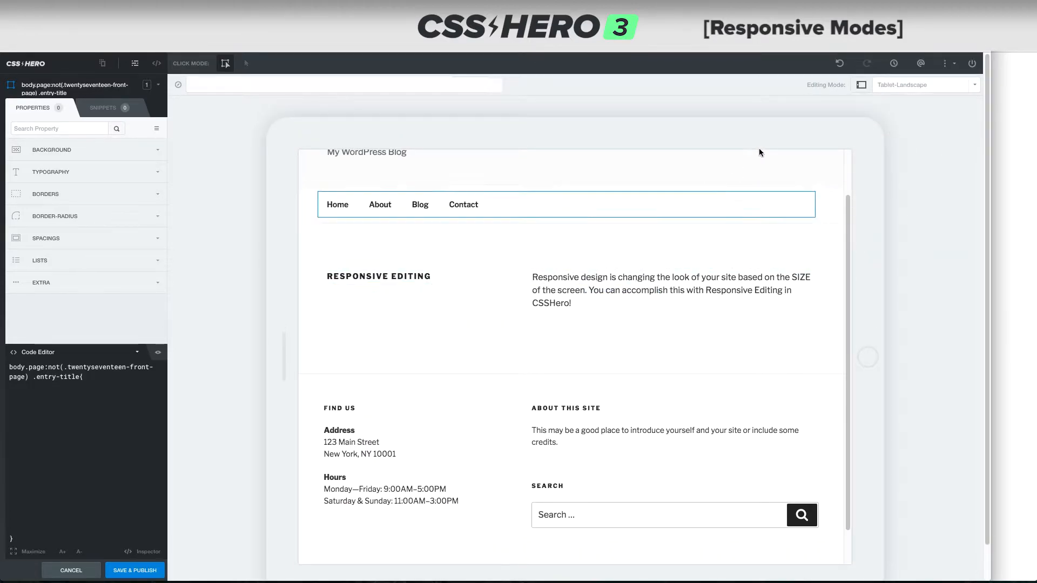
pyautogui.click(908, 90)
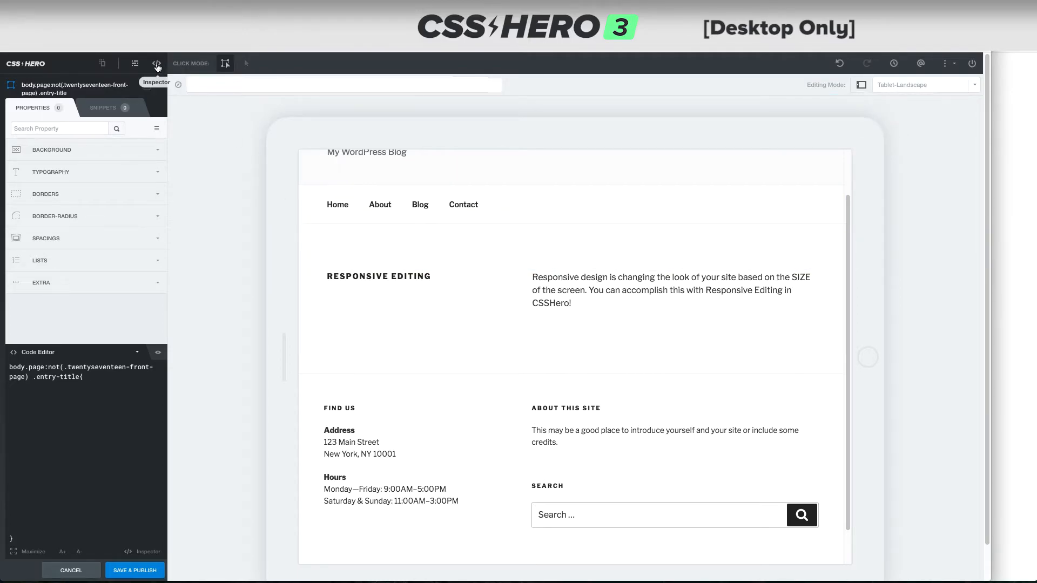
# Delete the responsive media query rules below the background image rule in the Inspector's CSS.
pyautogui.click(157, 66)
pyautogui.moveTo(18, 274); pyautogui.dragTo(19, 404)
pyautogui.press('BackSpace')
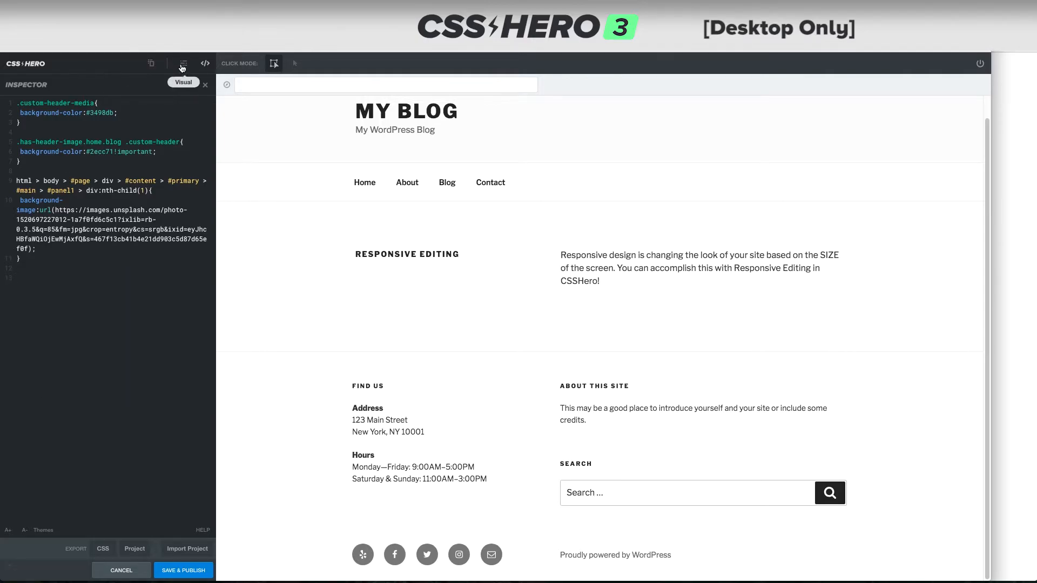
# In visual editing for all devices, set the Responsive Editing heading's font size to 73px.
pyautogui.click(184, 67)
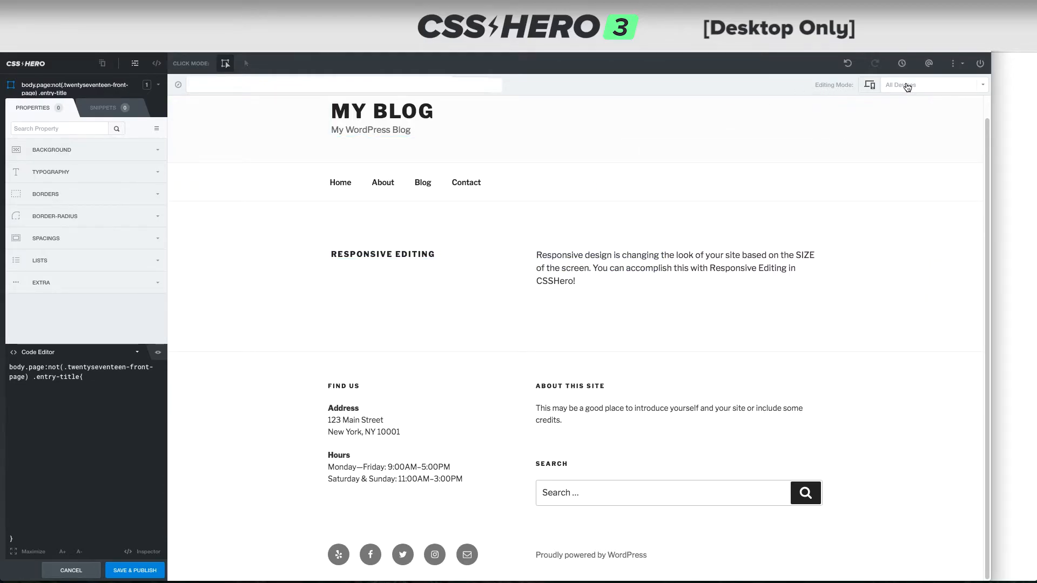
pyautogui.click(494, 261)
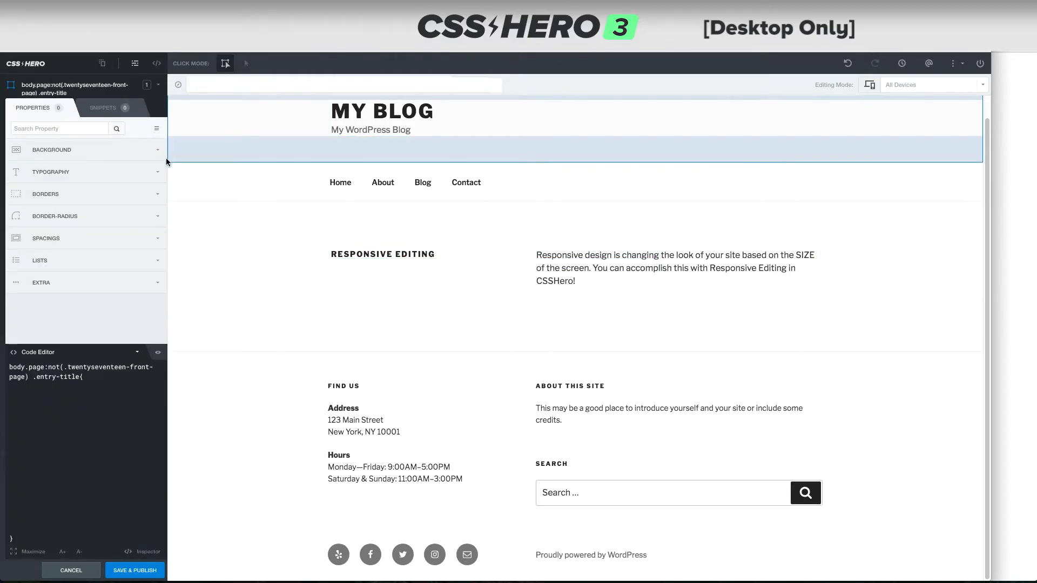
pyautogui.click(162, 178)
pyautogui.scroll(-3, 81, 243)
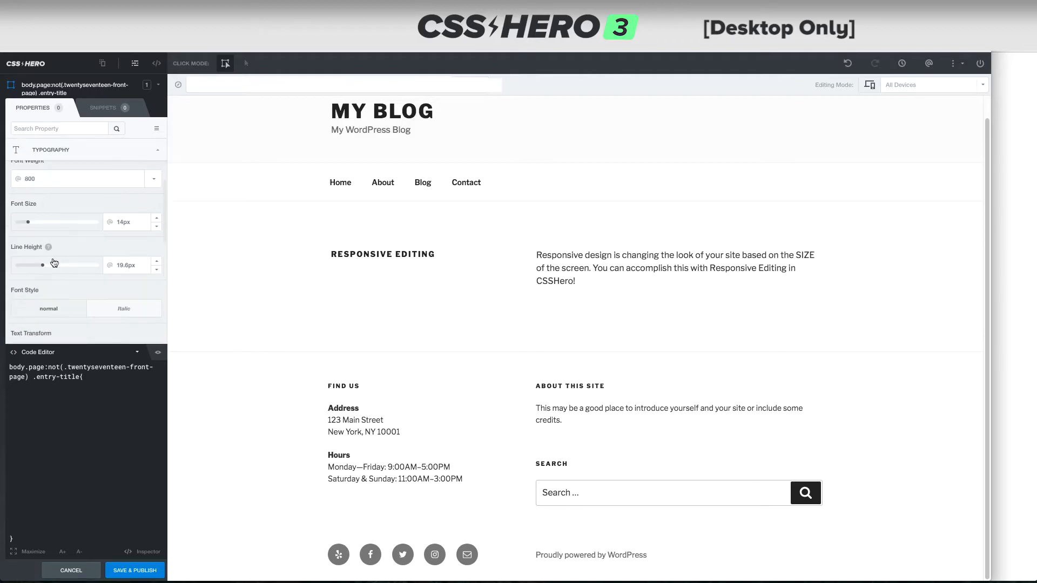
pyautogui.moveTo(63, 226); pyautogui.dragTo(76, 224)
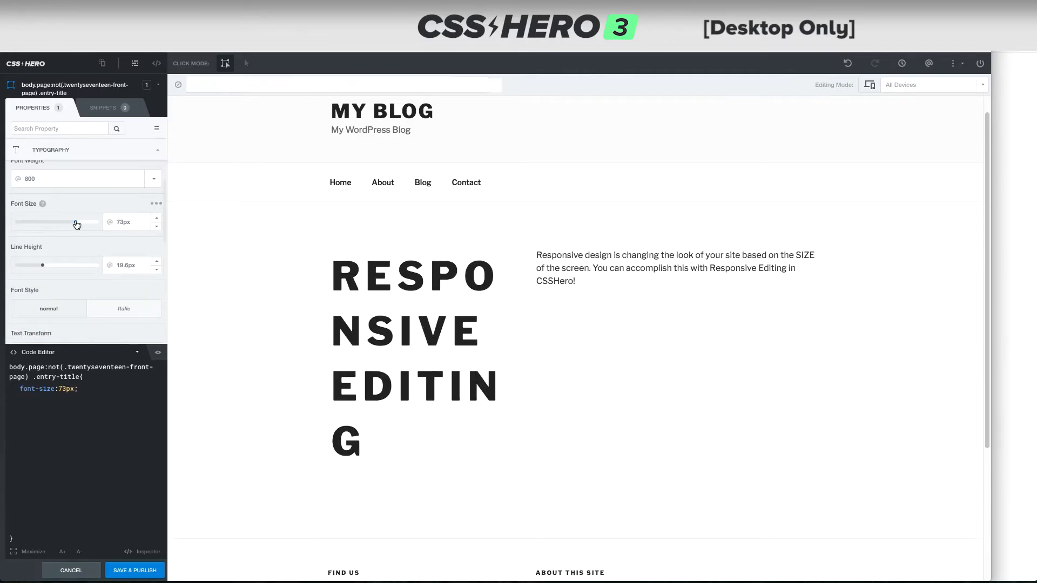
# Limit the heading's font size to large screens only and narrow the browser window to check it.
pyautogui.click(156, 204)
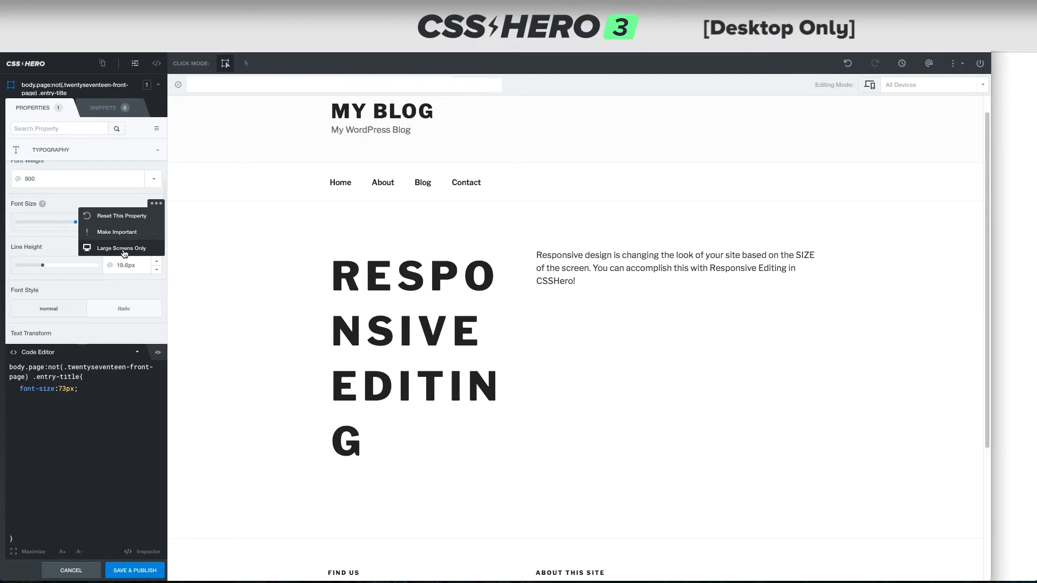
pyautogui.click(124, 250)
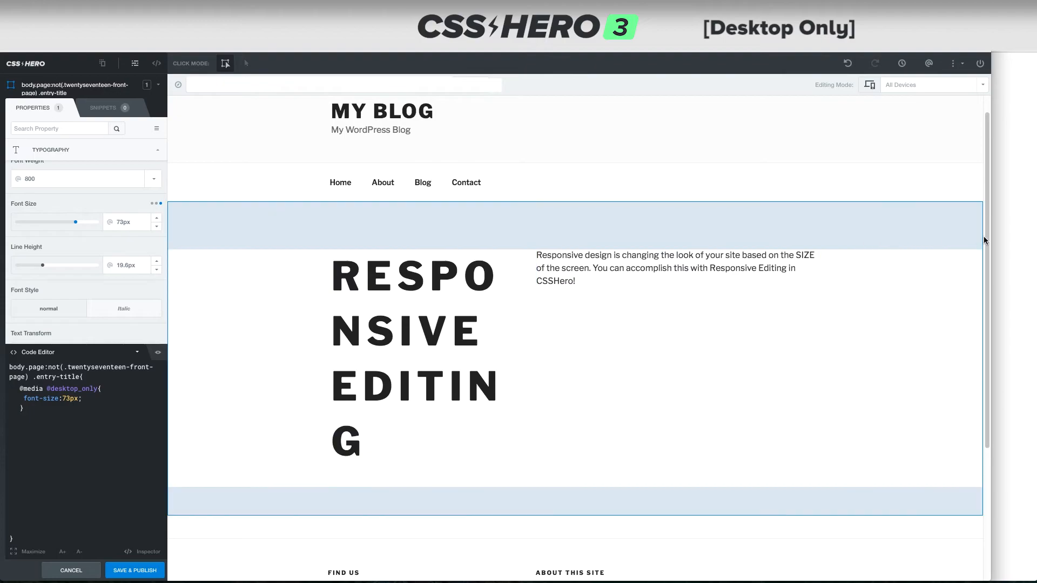
pyautogui.moveTo(992, 239); pyautogui.dragTo(845, 236)
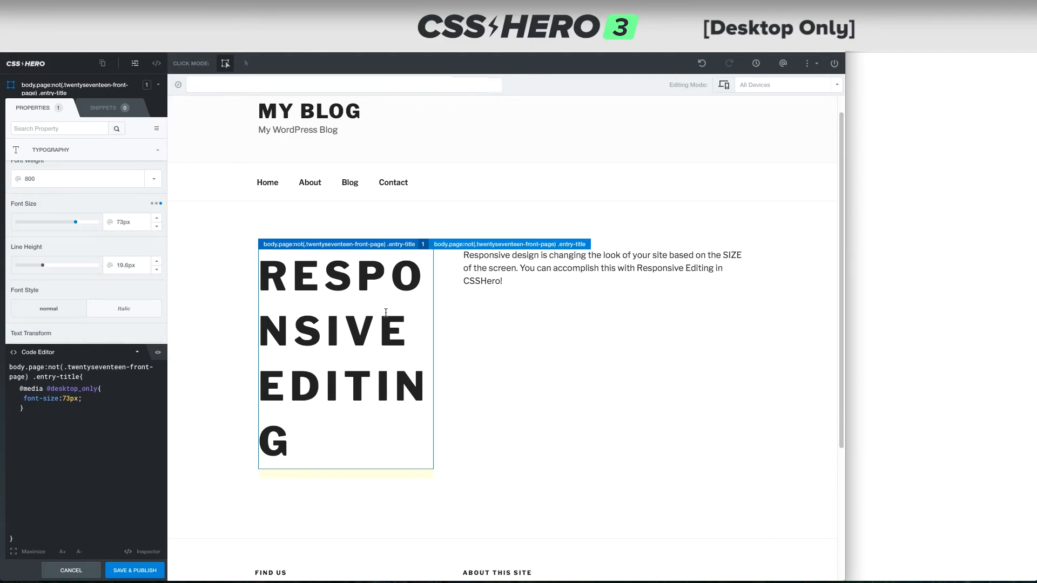
# Set the font size of the paragraph beside the Responsive Editing heading to 29px.
pyautogui.click(500, 268)
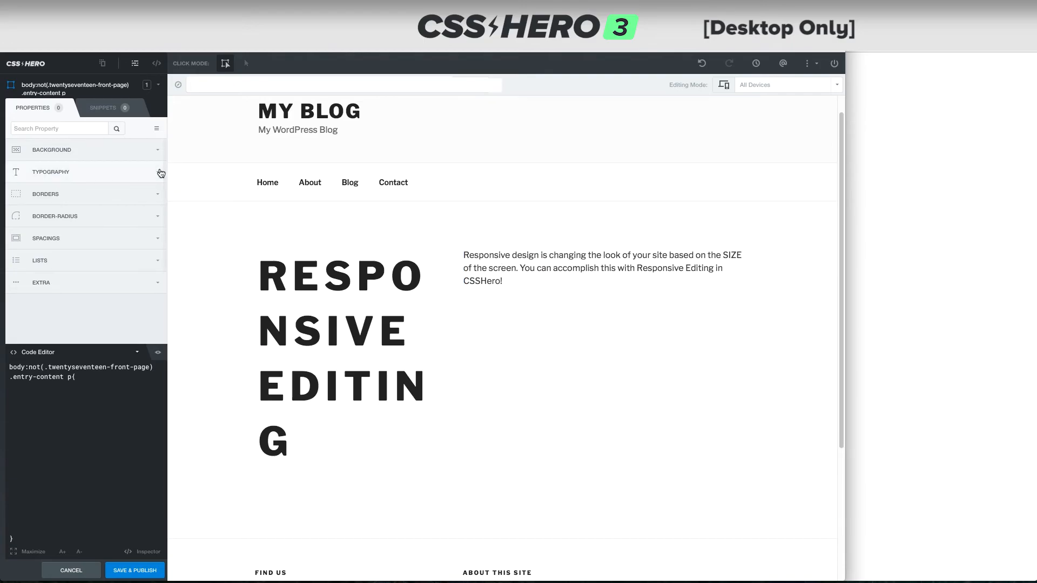
pyautogui.click(159, 172)
pyautogui.scroll(-1, 60, 278)
pyautogui.click(51, 339)
pyautogui.moveTo(51, 343); pyautogui.dragTo(40, 344)
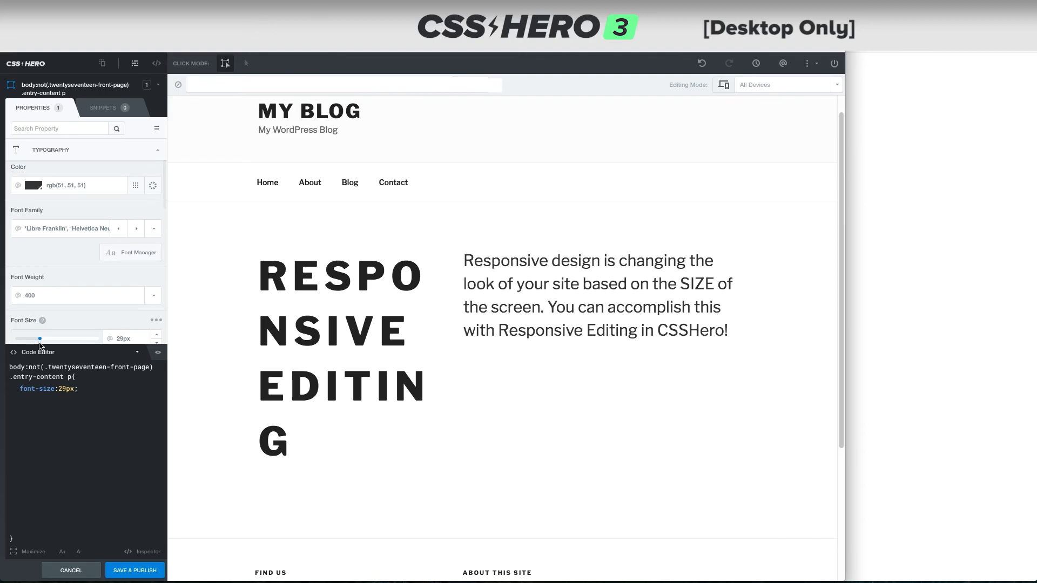
# Limit the paragraph's font size to large screens only and widen the browser window to check it.
pyautogui.scroll(-1, 115, 300)
pyautogui.scroll(-1, 116, 300)
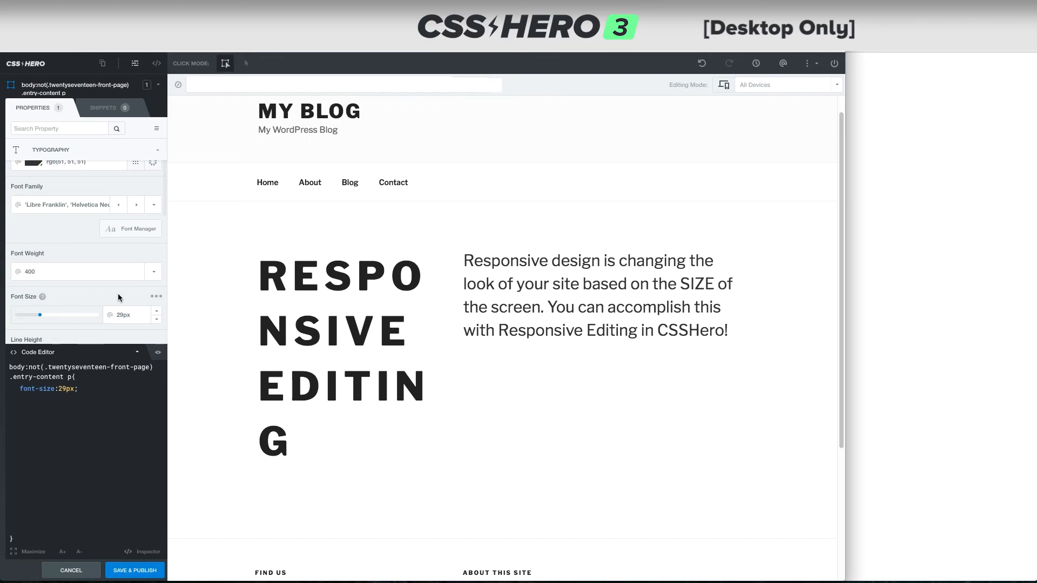
pyautogui.click(156, 296)
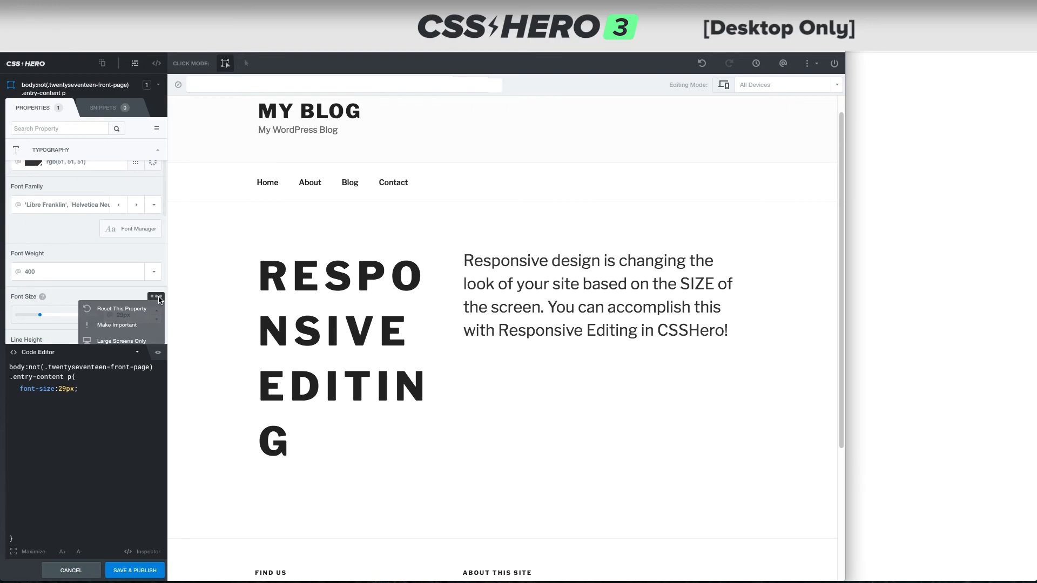
pyautogui.click(127, 344)
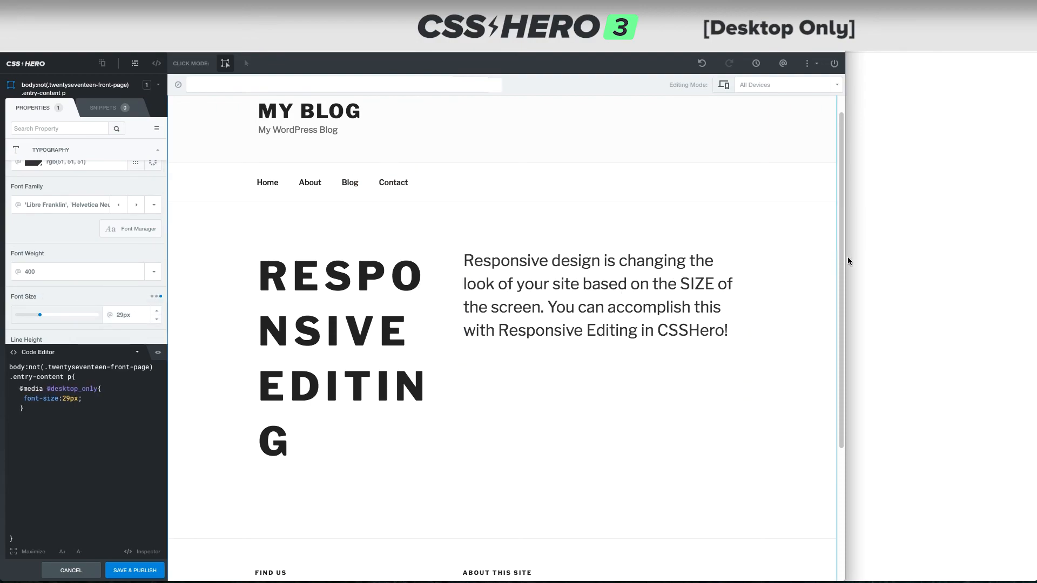
pyautogui.moveTo(847, 260); pyautogui.dragTo(904, 272)
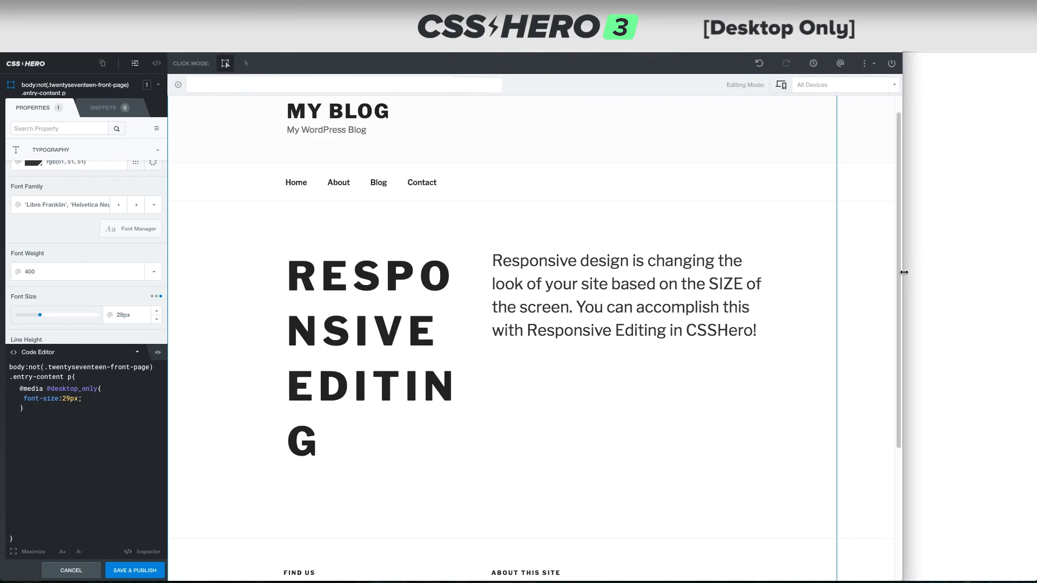